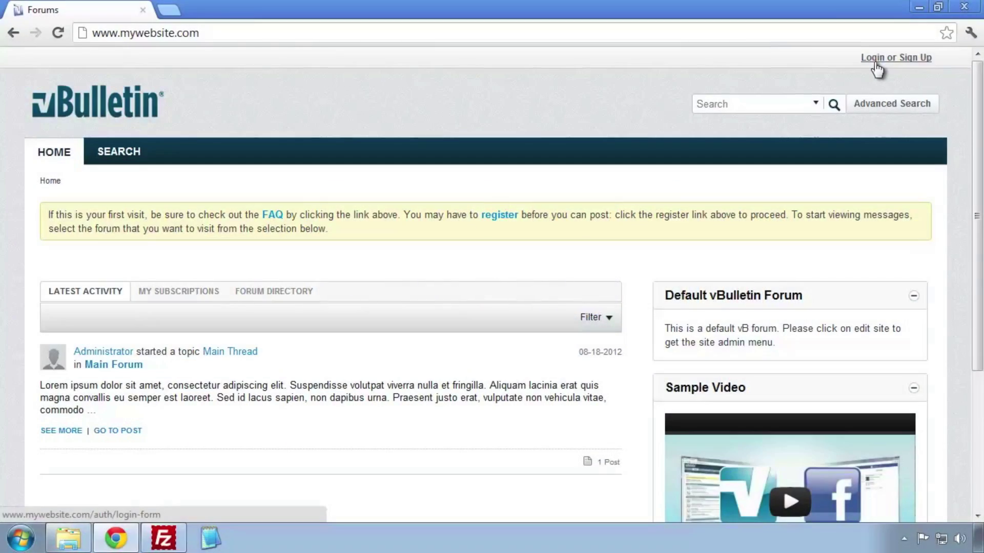
Step: Log in with the suggested Administrator user name and password, remembering the login
{"action": "left_click", "coordinate": [876, 62]}
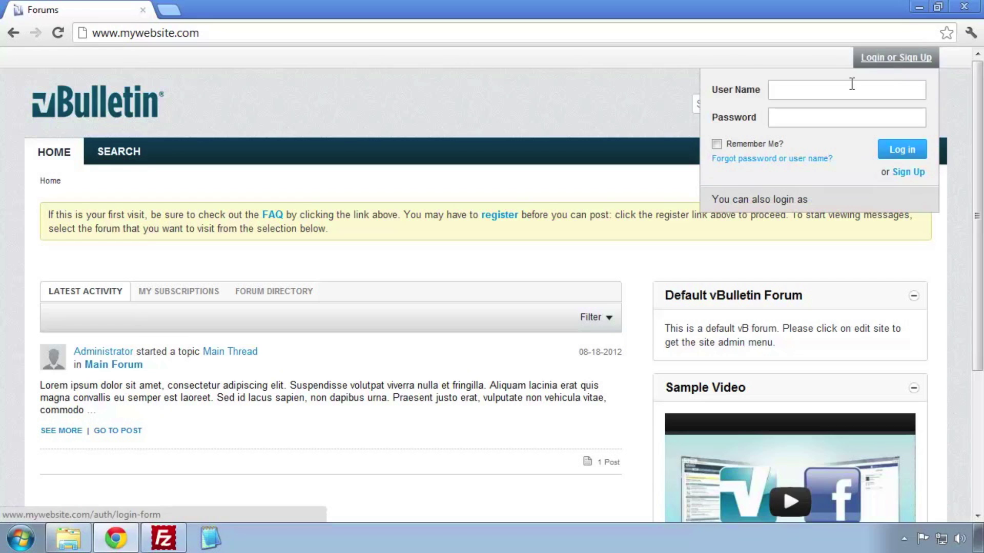
{"action": "type", "text": "admin"}
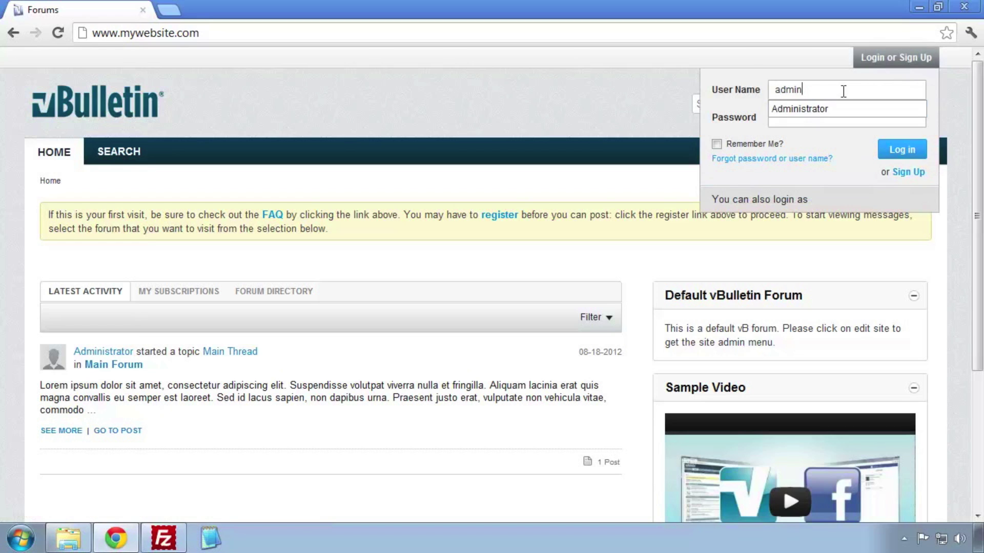
{"action": "key", "text": "Down"}
{"action": "key", "text": "Tab"}
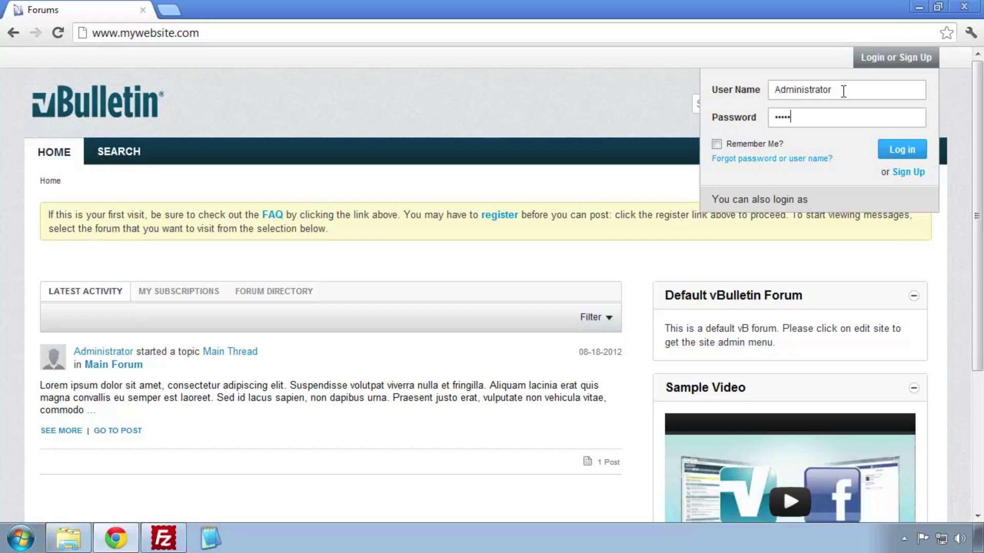
{"action": "left_click", "coordinate": [744, 145]}
Step: Finish signing in, then go from Forum Directory to the Main Forum channel page
{"action": "left_click", "coordinate": [896, 152]}
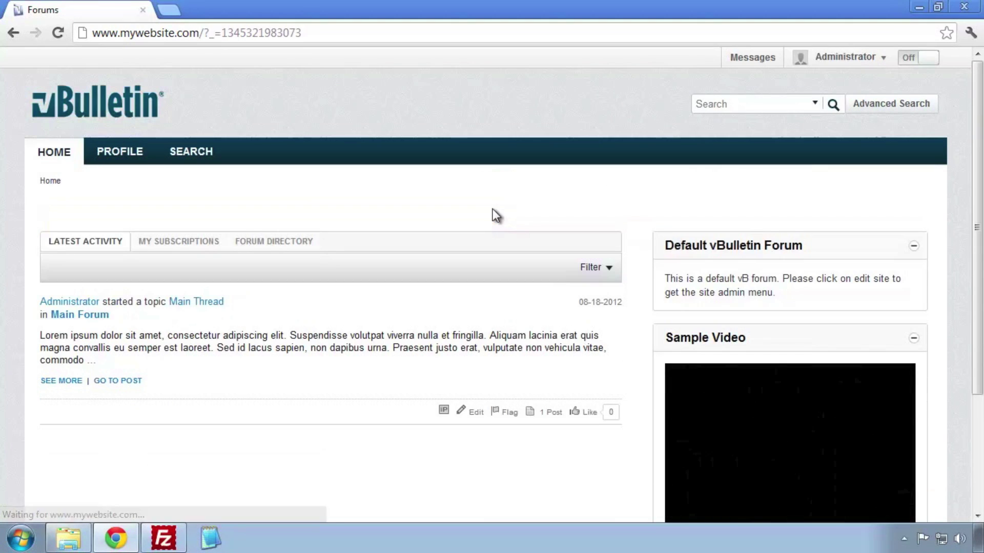
{"action": "left_click", "coordinate": [282, 239]}
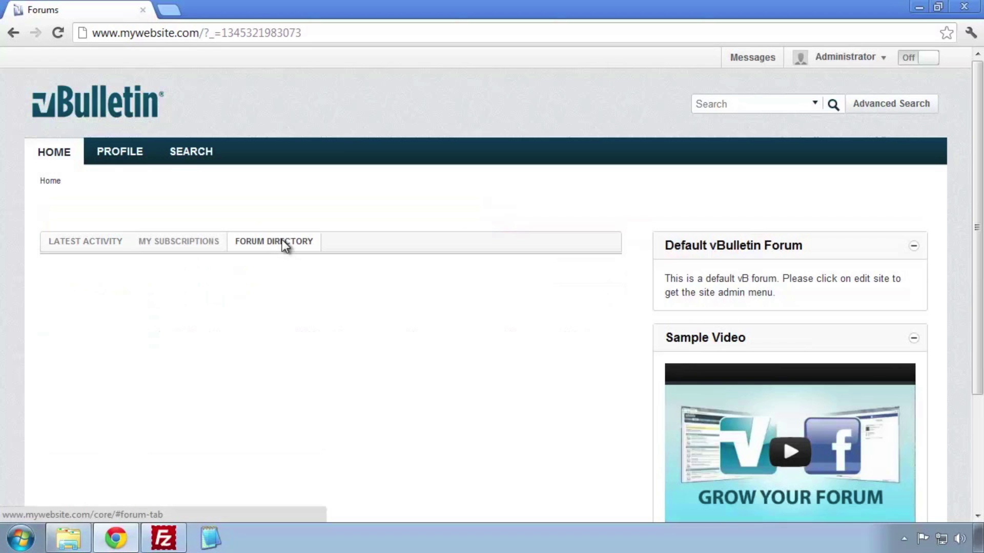
{"action": "left_click", "coordinate": [115, 326]}
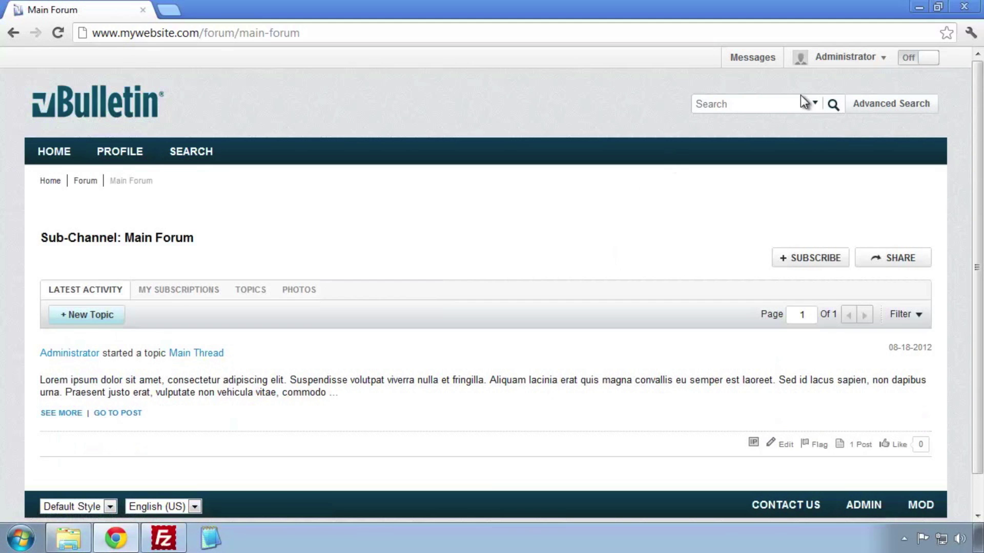
Step: Turn site builder On, edit the Main Forum page and confirm the admin password
{"action": "left_click", "coordinate": [913, 60]}
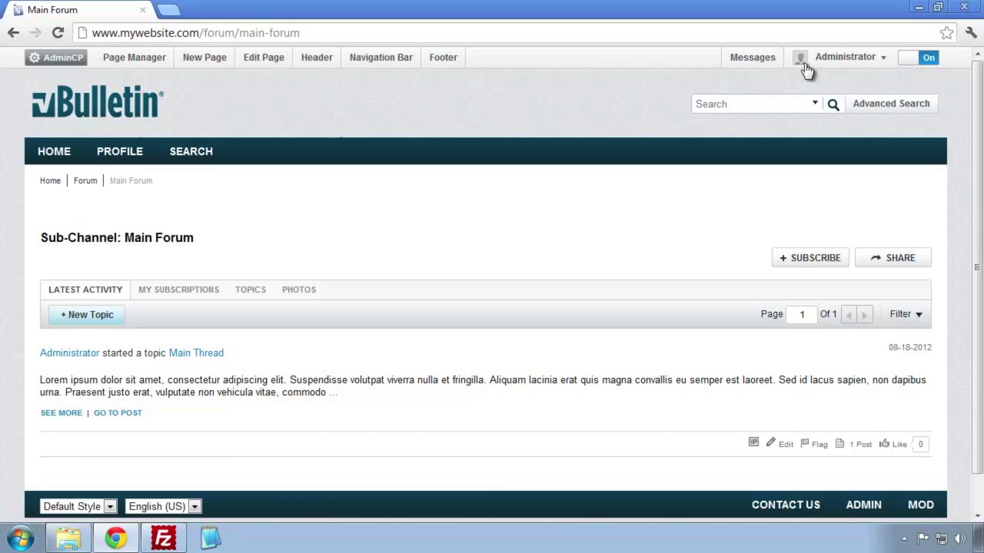
{"action": "left_click", "coordinate": [274, 62]}
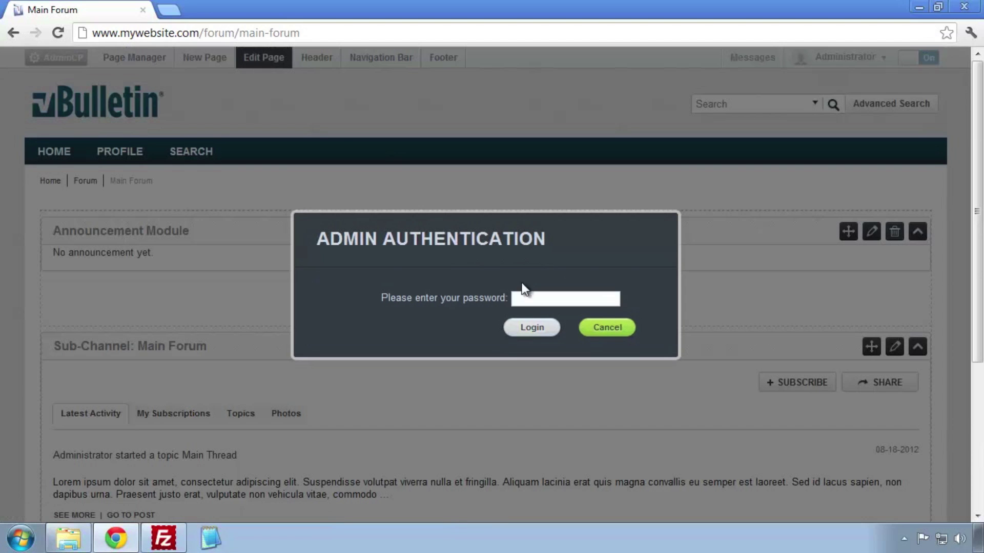
{"action": "left_click", "coordinate": [545, 300]}
{"action": "type", "text": "***"}
{"action": "key", "text": "Return"}
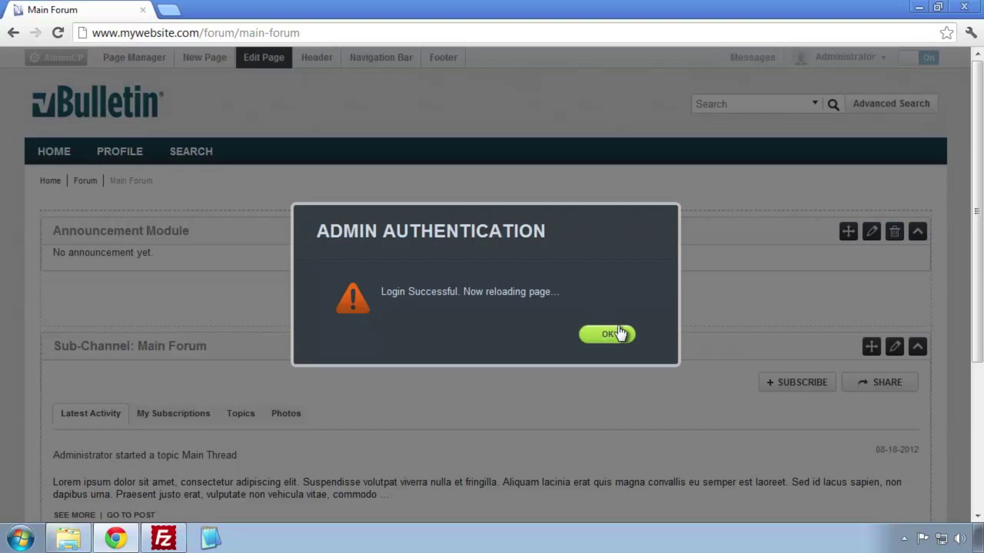
{"action": "left_click", "coordinate": [610, 333]}
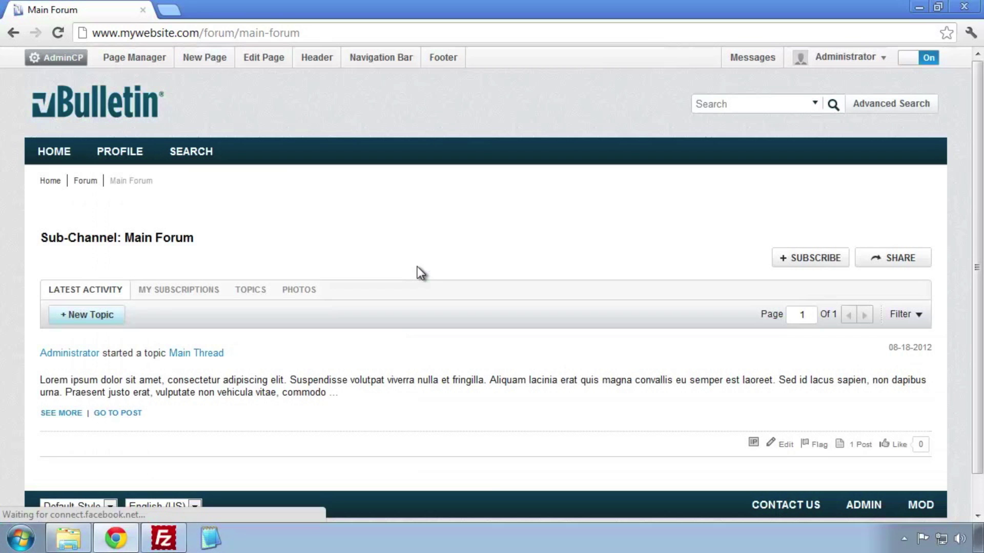
Step: In page edit mode, open the Sub-Channel: Main Forum module's edit settings
{"action": "left_click", "coordinate": [262, 59]}
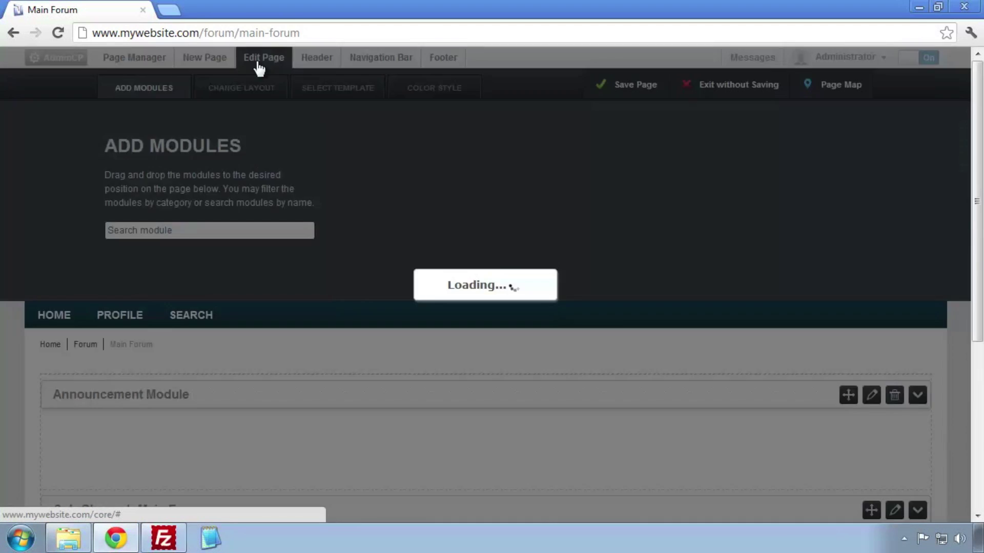
{"action": "scroll", "coordinate": [295, 304], "scroll_direction": "down", "scroll_amount": 4}
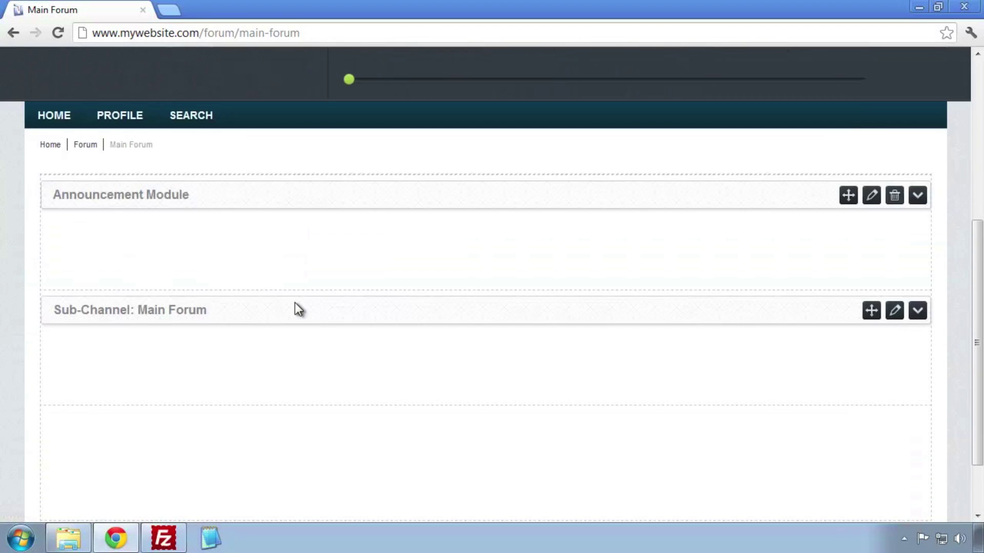
{"action": "scroll", "coordinate": [295, 302], "scroll_direction": "down", "scroll_amount": 1}
{"action": "scroll", "coordinate": [295, 300], "scroll_direction": "up", "scroll_amount": 1}
{"action": "left_click", "coordinate": [892, 312]}
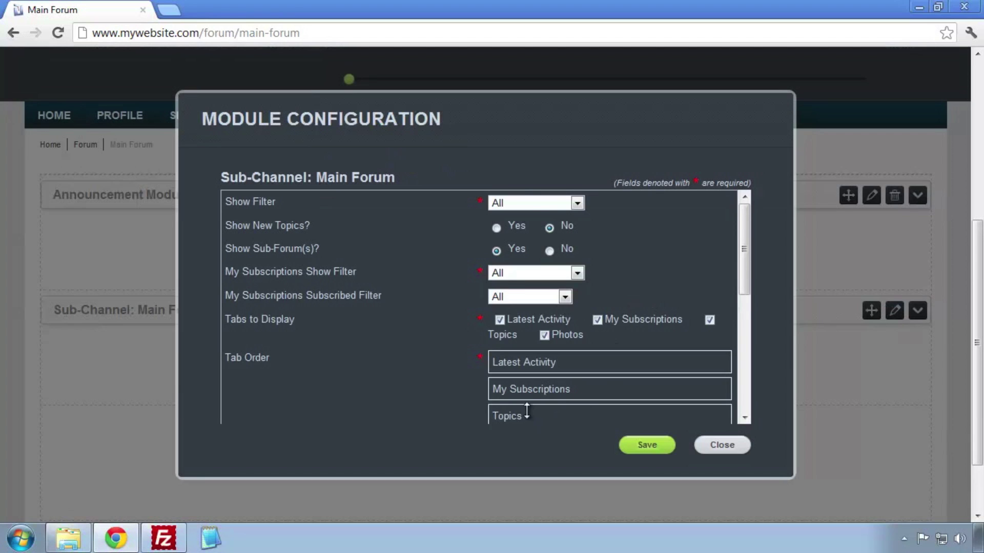
{"action": "left_click_drag", "start_coordinate": [528, 412], "coordinate": [530, 312]}
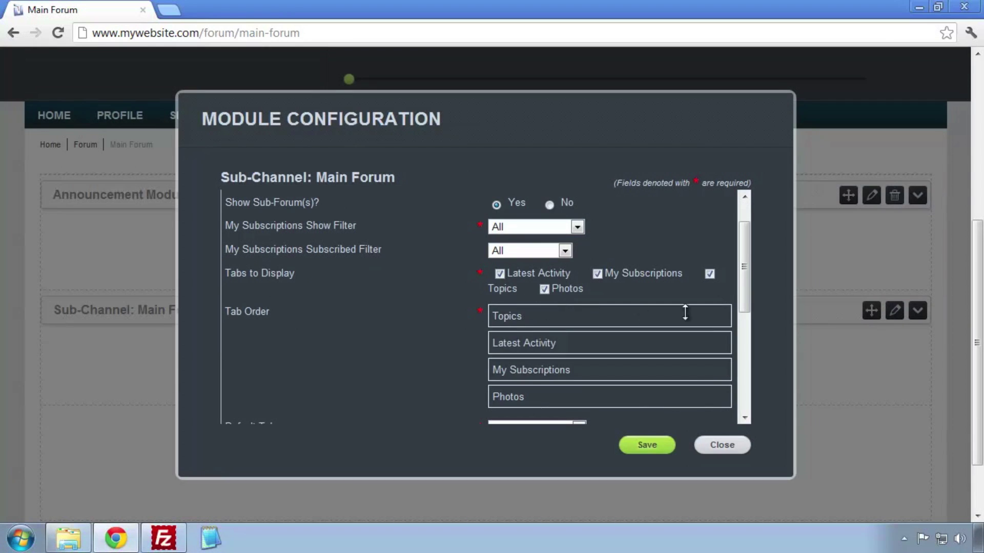
{"action": "left_click_drag", "start_coordinate": [743, 283], "coordinate": [742, 320]}
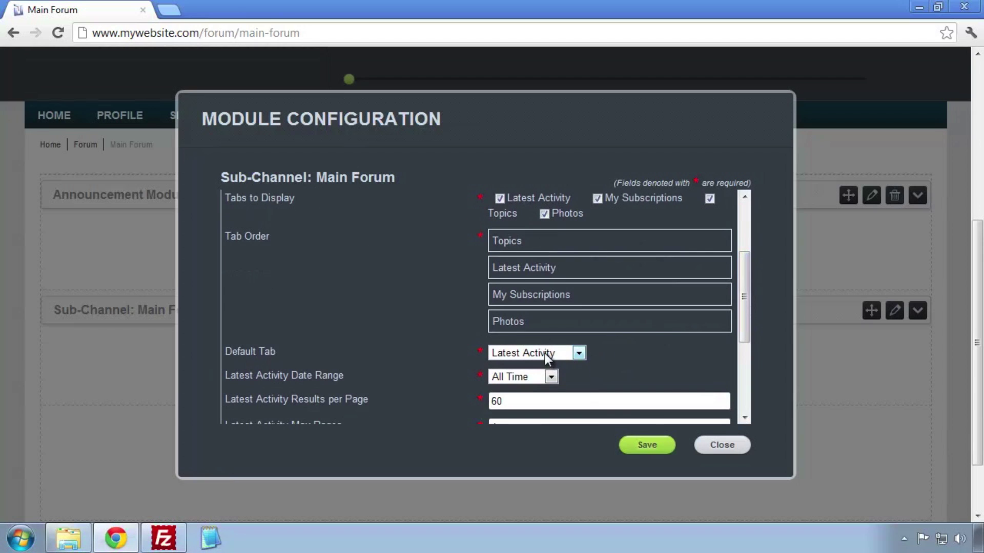
Step: Set the Sub-Channel module's Default Tab to Topics and save the module settings
{"action": "left_click", "coordinate": [545, 354]}
{"action": "left_click", "coordinate": [530, 394]}
{"action": "left_click", "coordinate": [652, 452]}
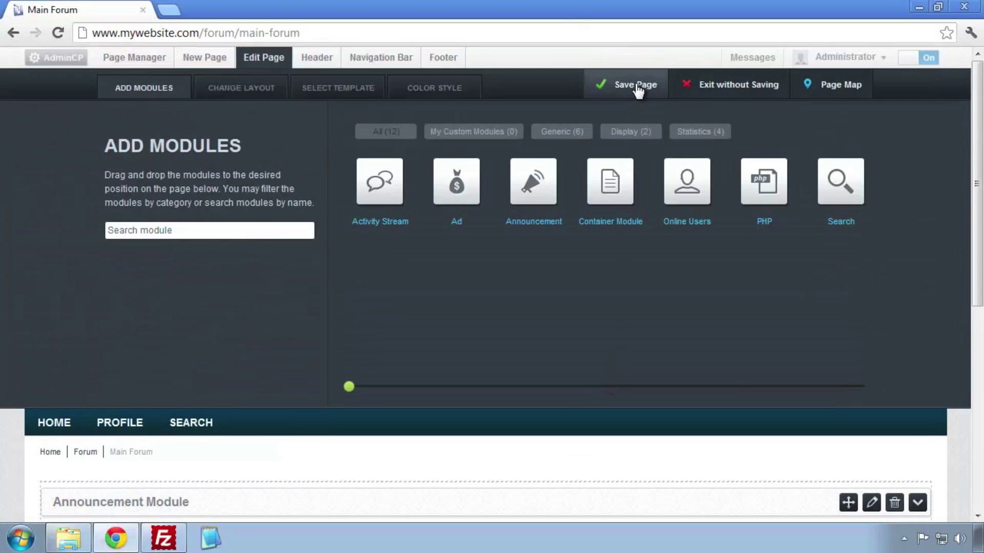
Step: Save the Main Forum page with its existing name and URL, and let it reload
{"action": "left_click", "coordinate": [637, 91]}
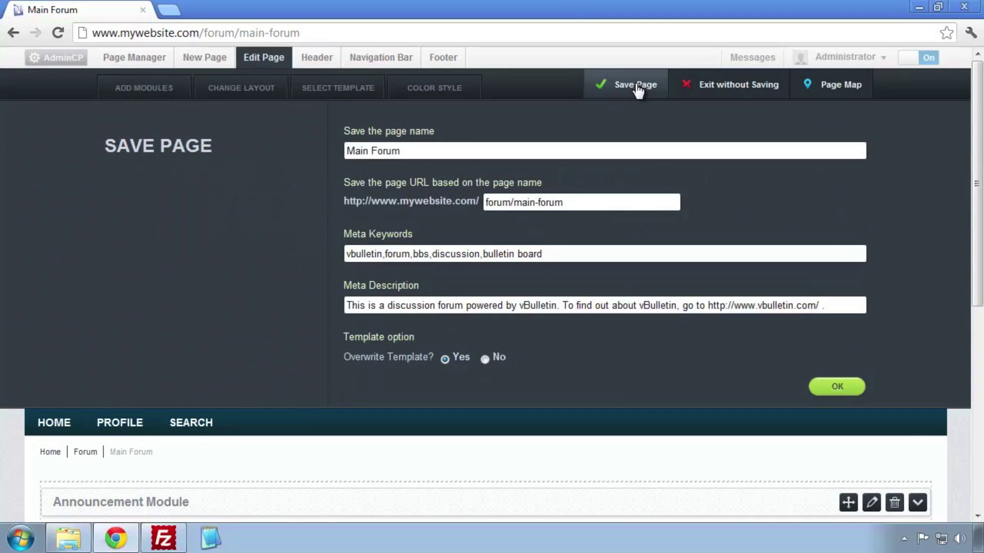
{"action": "left_click", "coordinate": [843, 389]}
{"action": "left_click", "coordinate": [528, 341]}
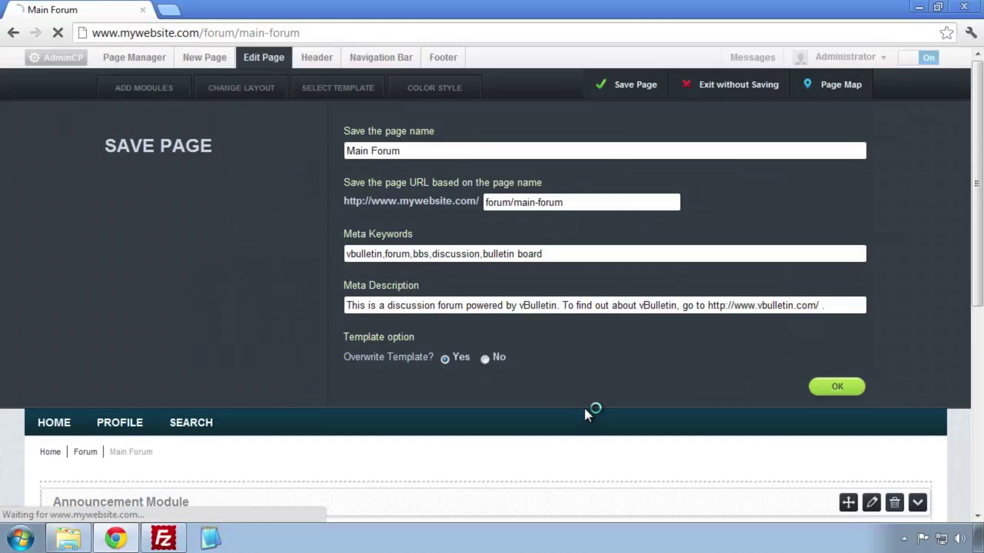